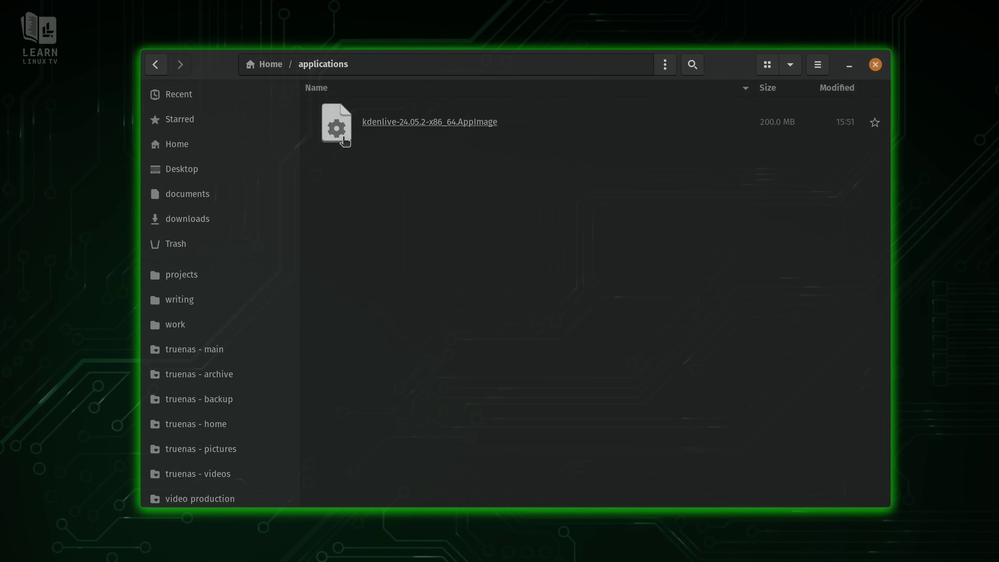
# Tick 'Allow executing file as program' in the Kdenlive AppImage's Permissions, then reselect the file
pyautogui.rightClick(344, 139)
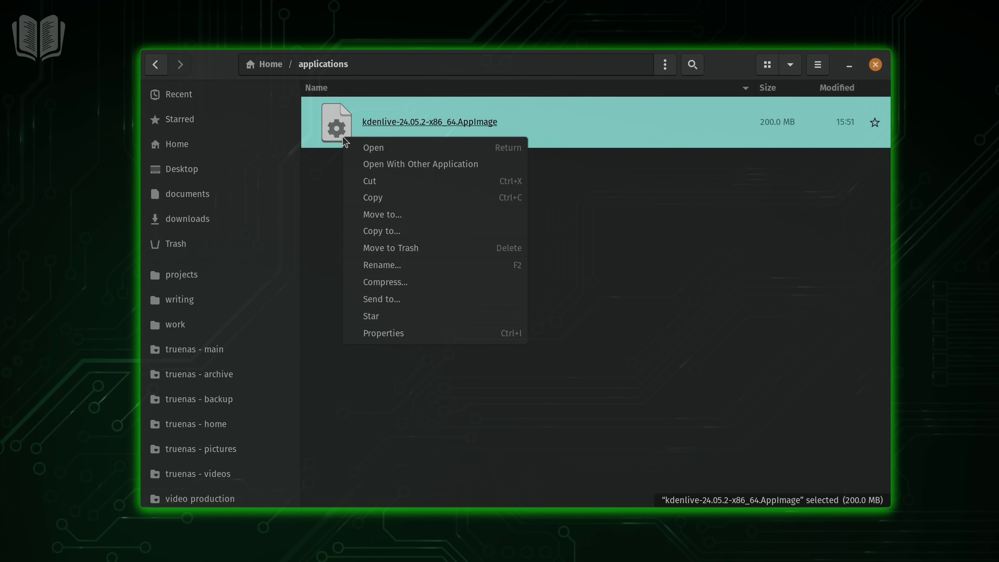
pyautogui.click(434, 334)
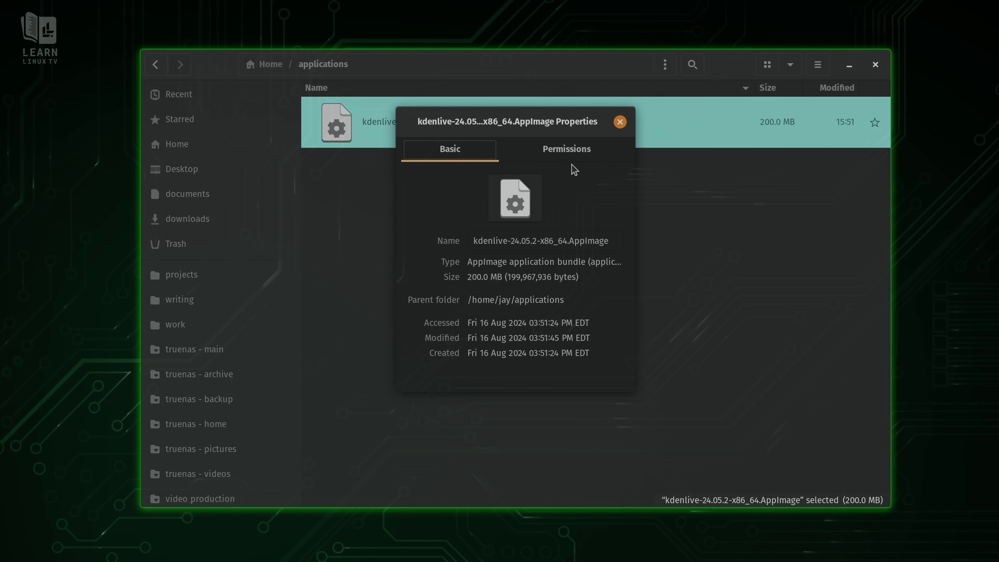
pyautogui.click(572, 155)
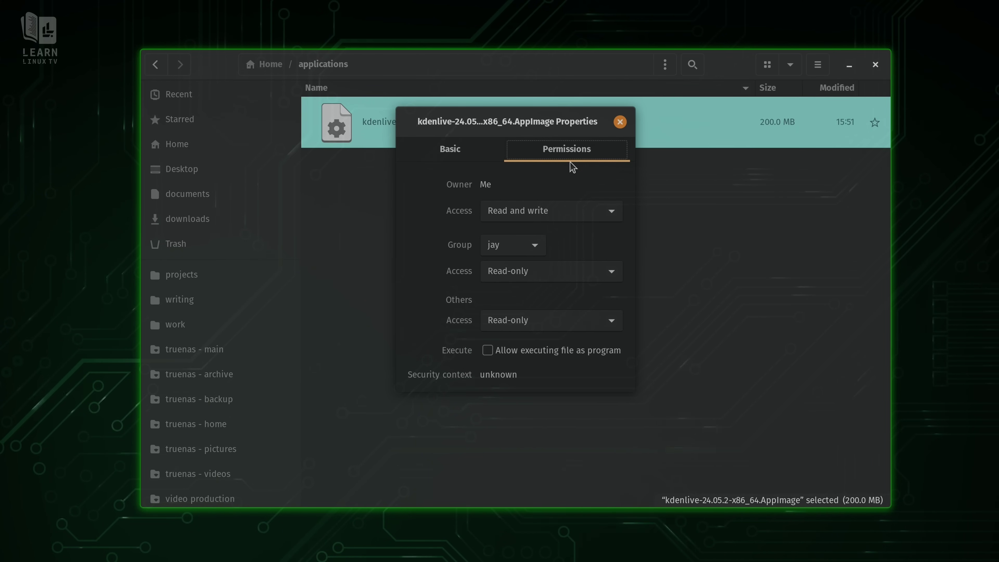
pyautogui.click(487, 351)
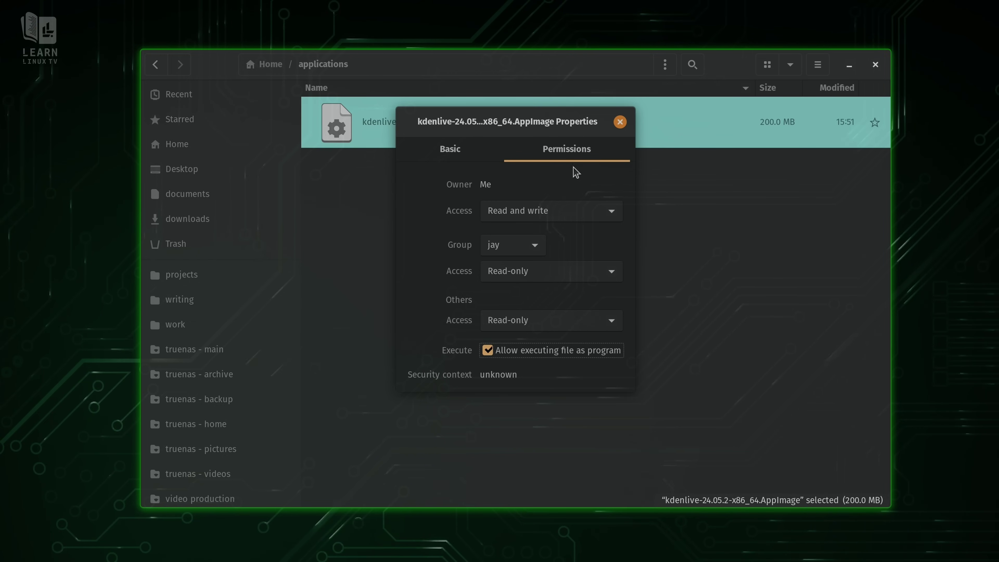
pyautogui.click(620, 122)
pyautogui.click(694, 289)
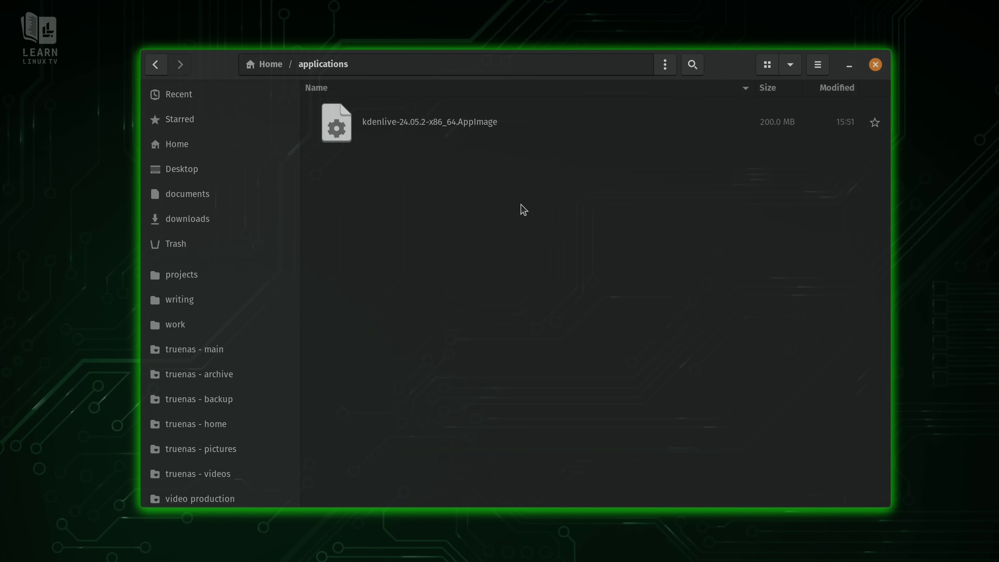
pyautogui.moveTo(357, 127); pyautogui.dragTo(318, 127)
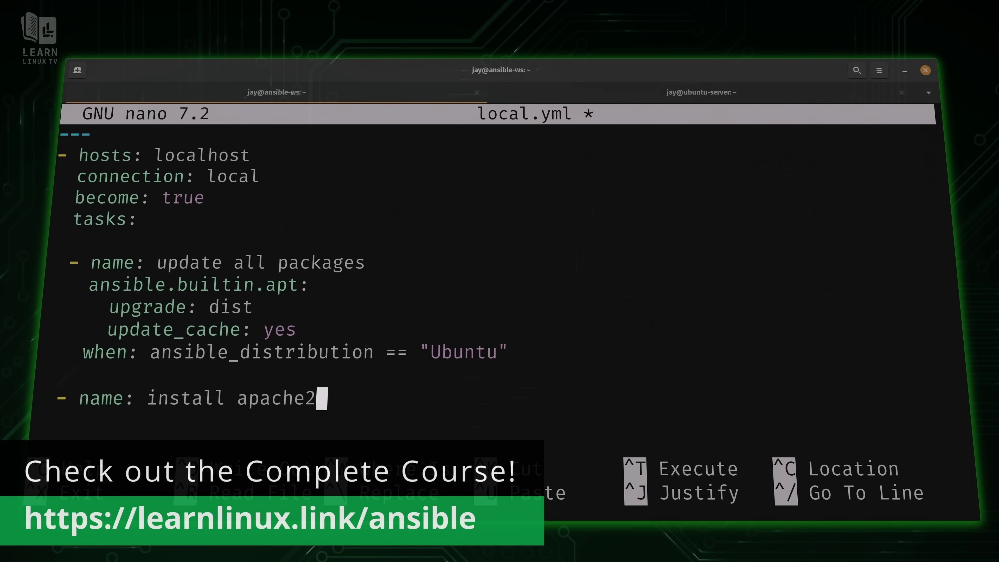
# Add an 'ansible-pull --ask-become' line under the apache2 task and run git status
pyautogui.press('Return')
pyautogui.write('a')
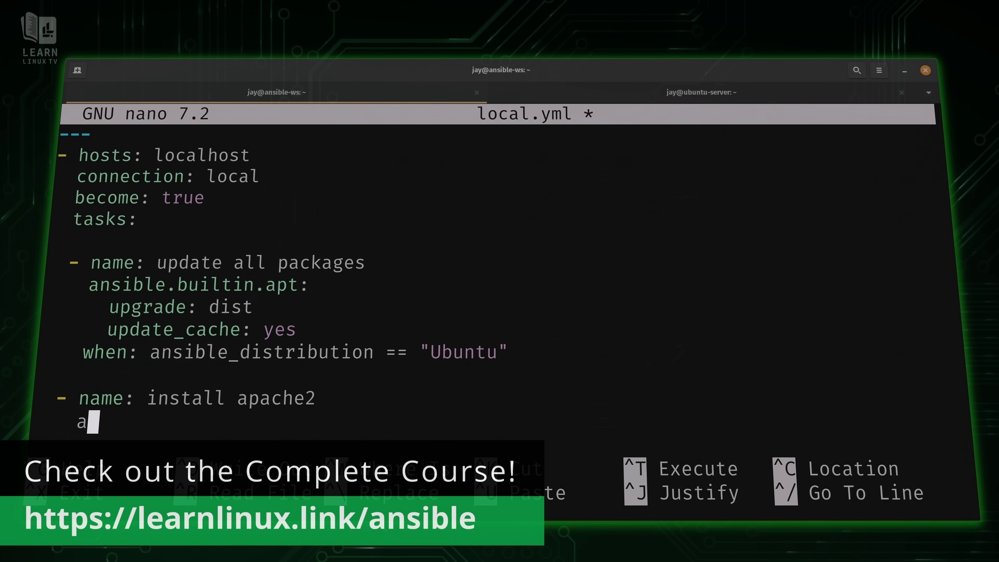
pyautogui.write('ns')
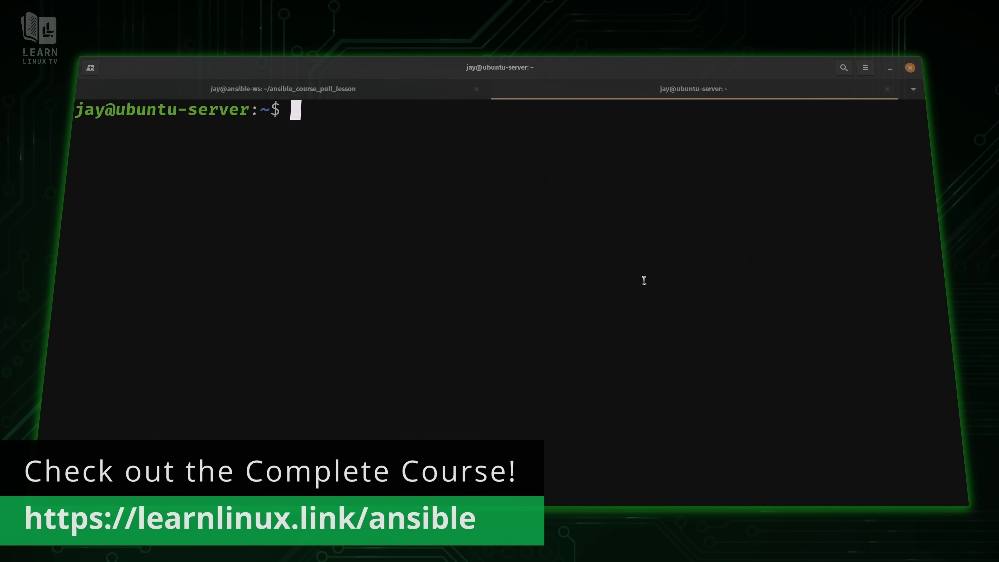
pyautogui.write('ansible-pu')
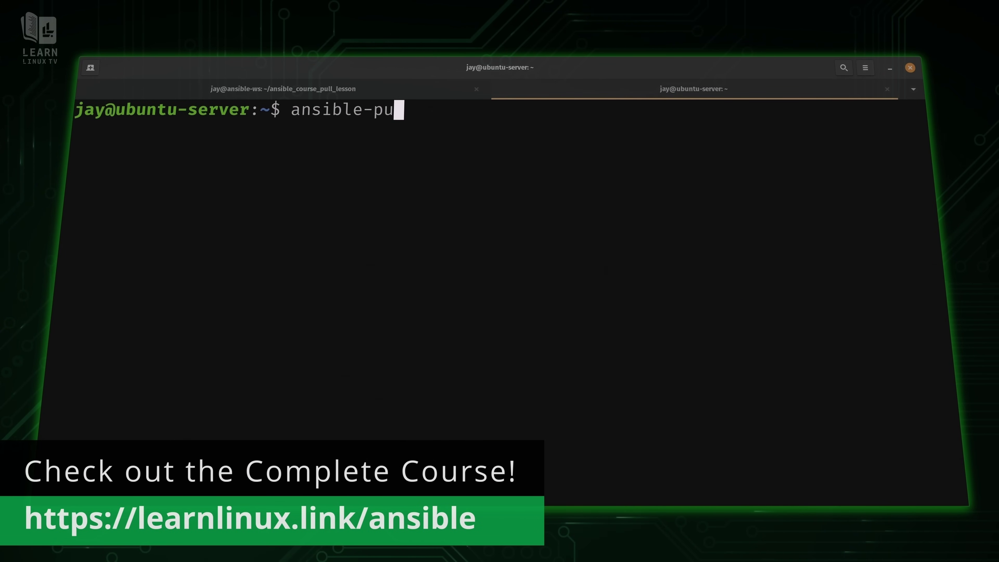
pyautogui.write('ll --')
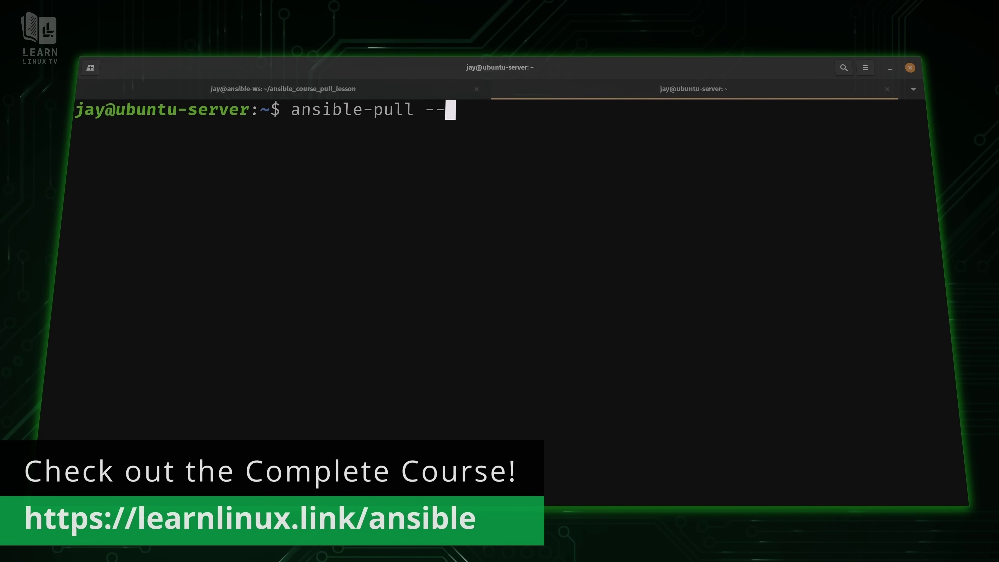
pyautogui.write('ask-beco')
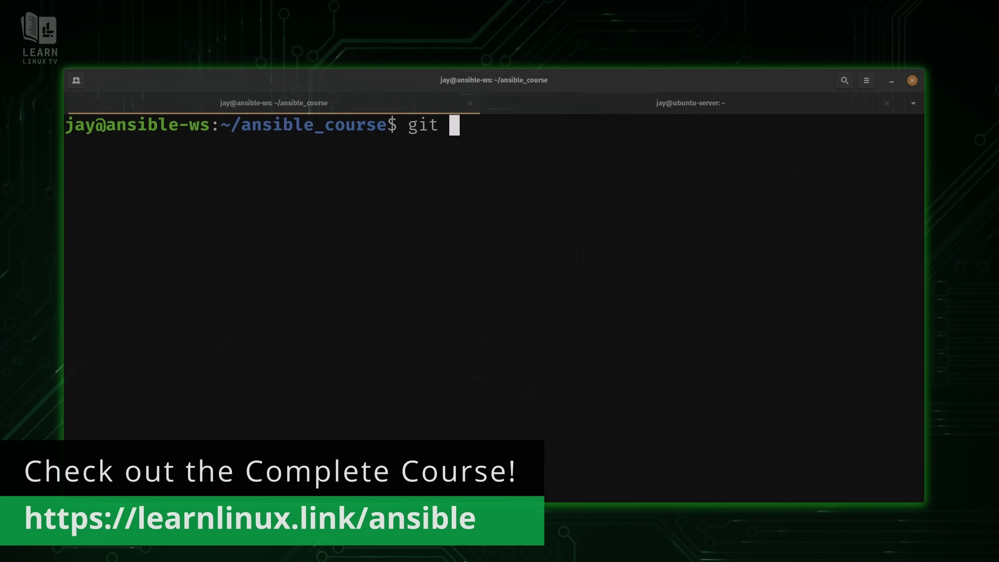
pyautogui.write('status')
pyautogui.press('Return')
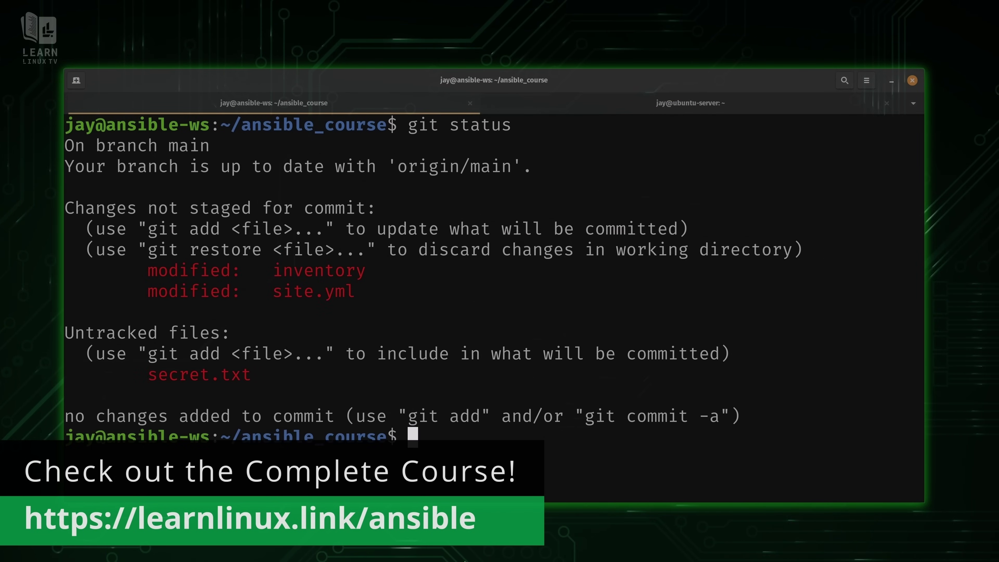
# Discard local edits with git checkout inventory and git checkout site.yml
pyautogui.write('git ')
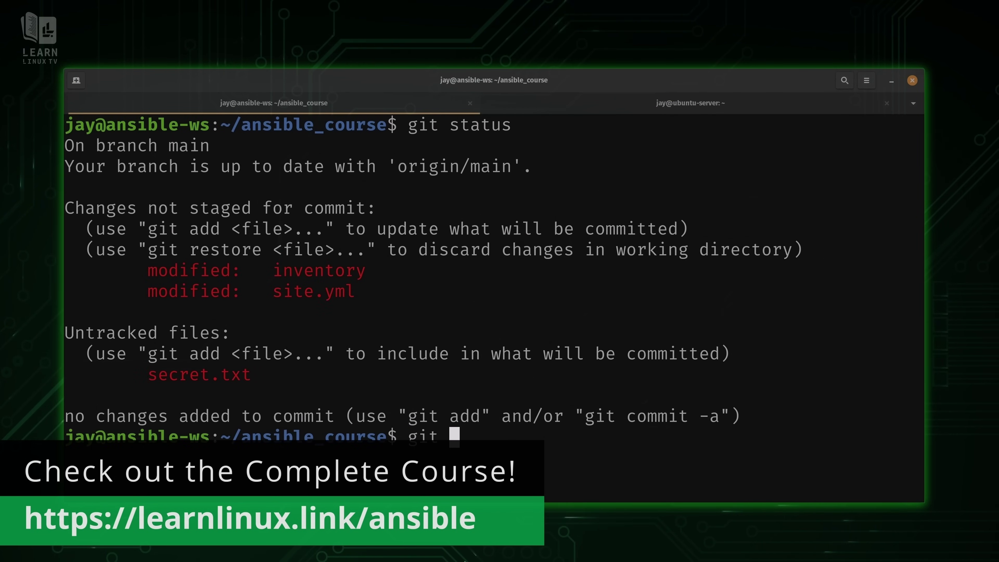
pyautogui.write('checkout ')
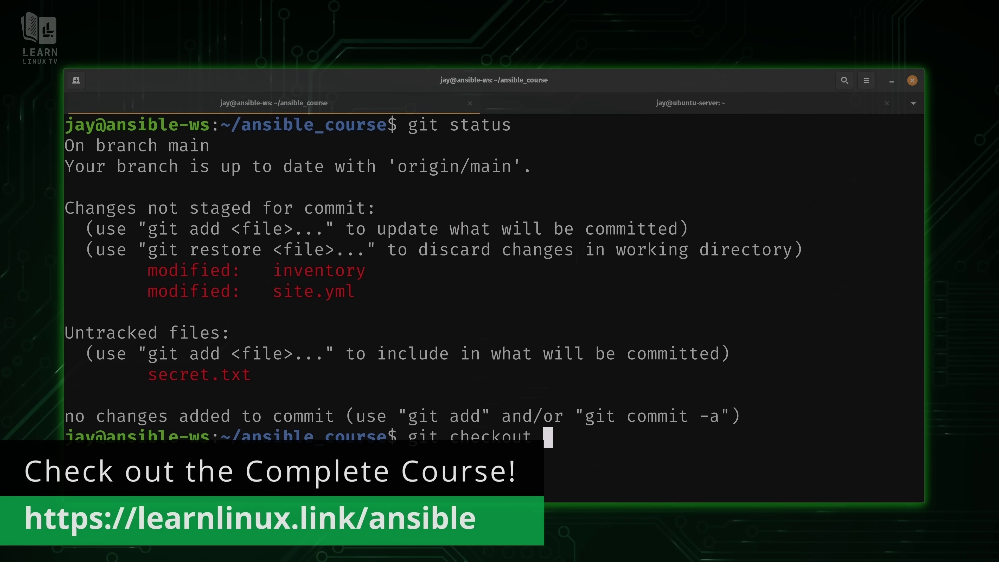
pyautogui.write('inventory')
pyautogui.press('Return')
pyautogui.write('git checko')
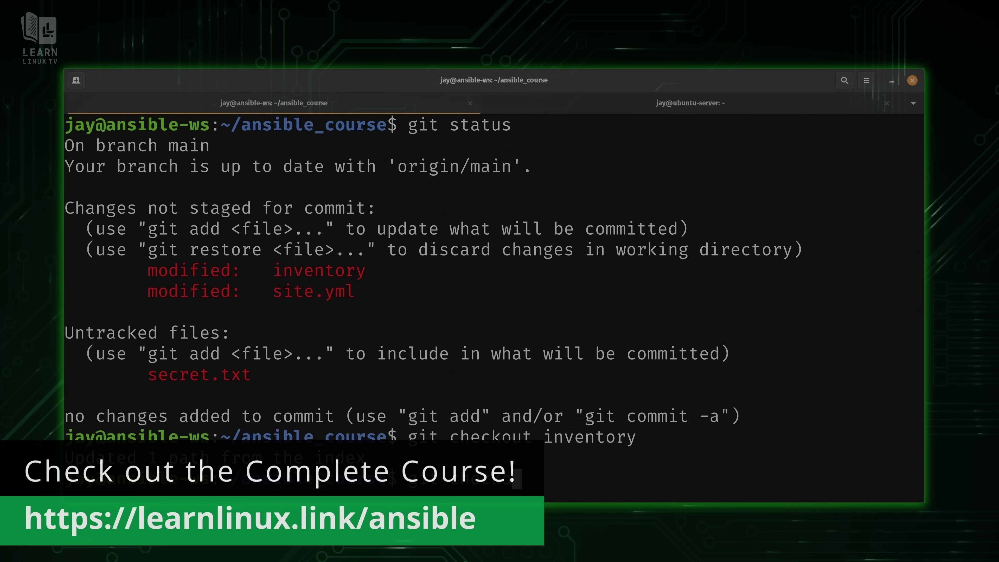
pyautogui.write('ut site')
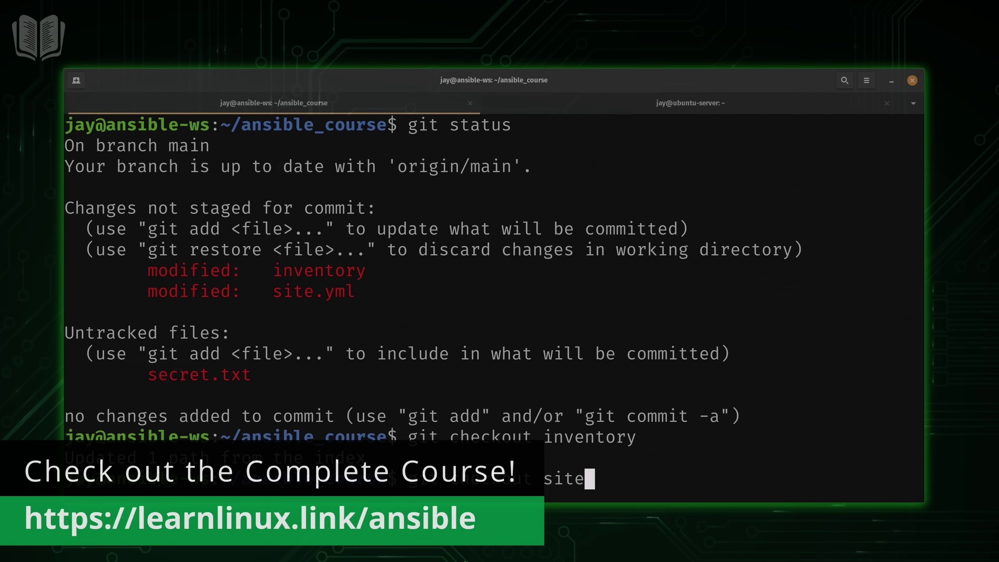
pyautogui.write('.yml')
pyautogui.press('Return')
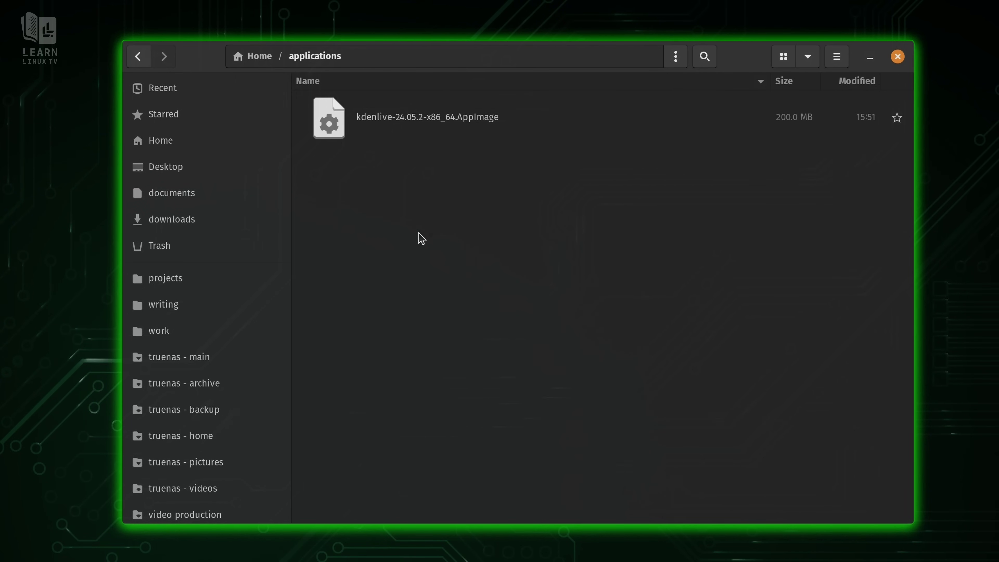
# Enable 'Allow executing file as program' in the Kdenlive AppImage's Permissions and close the dialog
pyautogui.rightClick(337, 136)
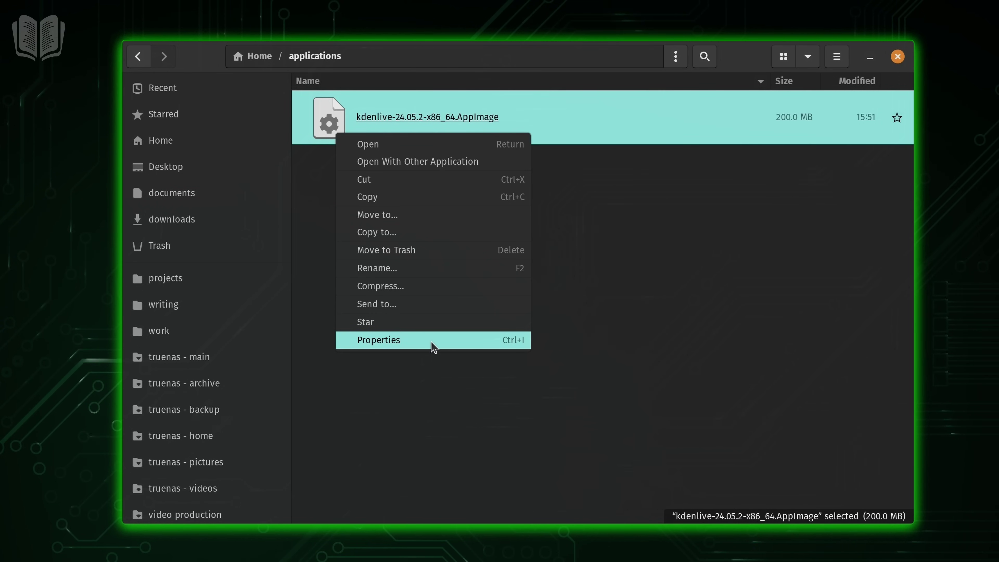
pyautogui.click(422, 347)
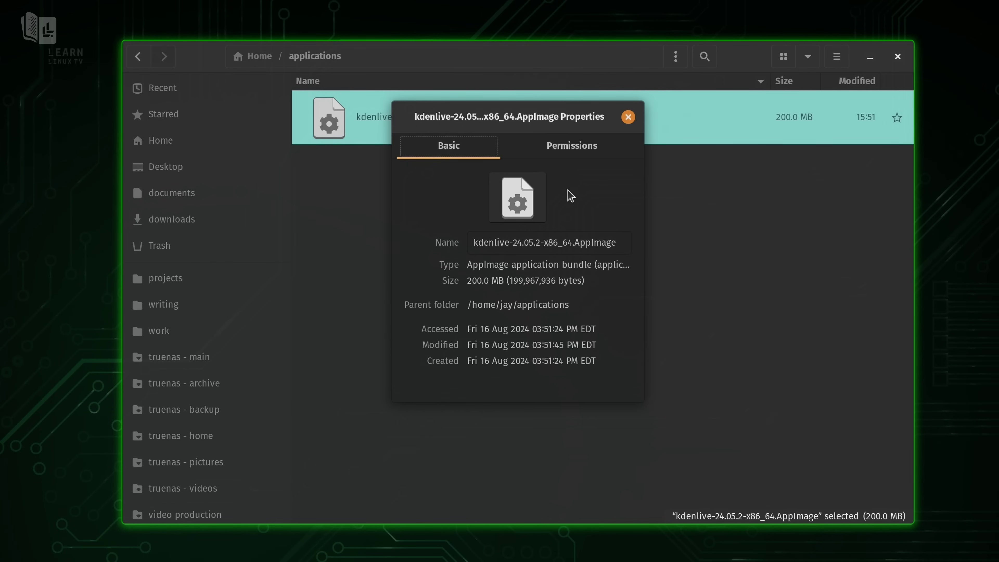
pyautogui.click(578, 154)
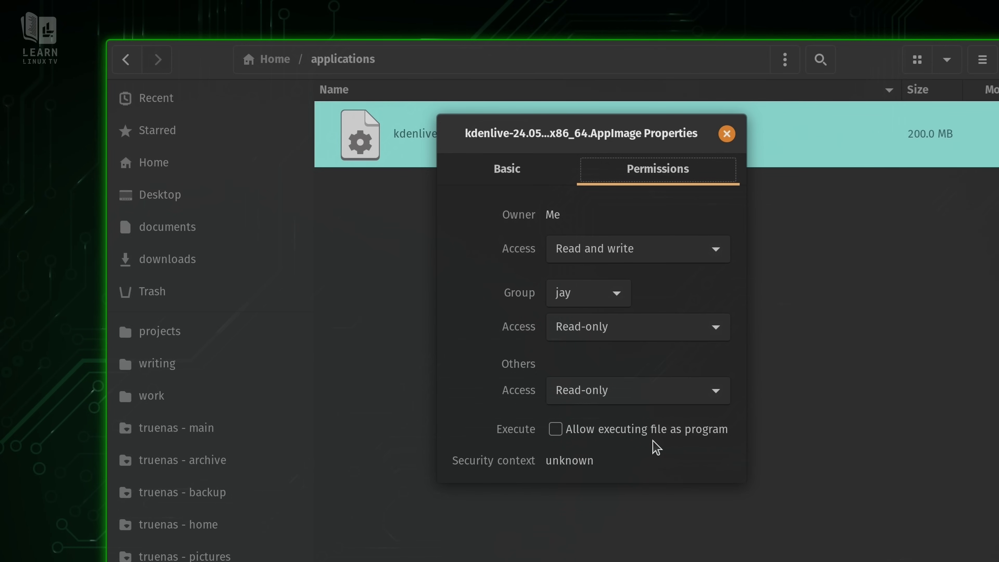
pyautogui.click(553, 436)
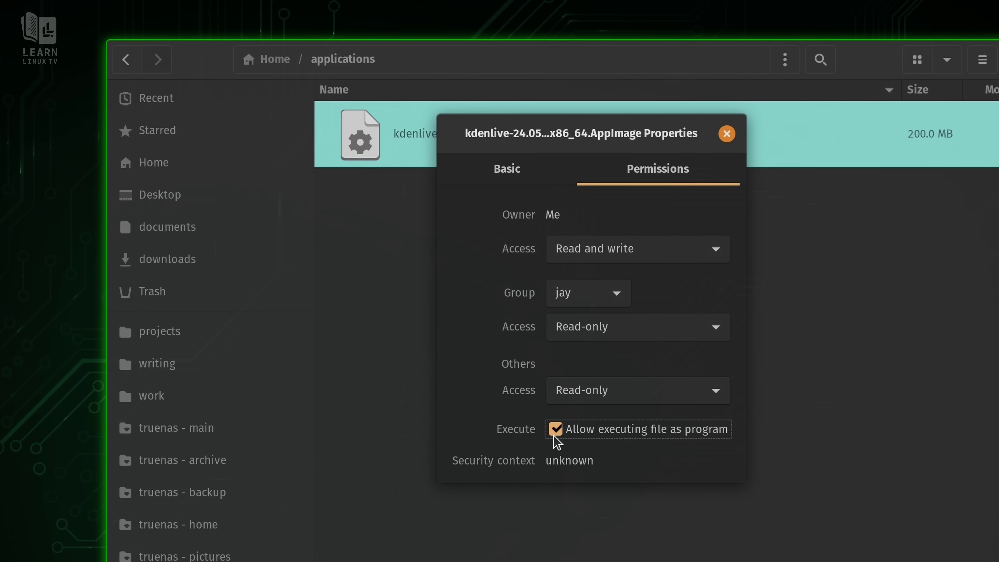
pyautogui.click(728, 136)
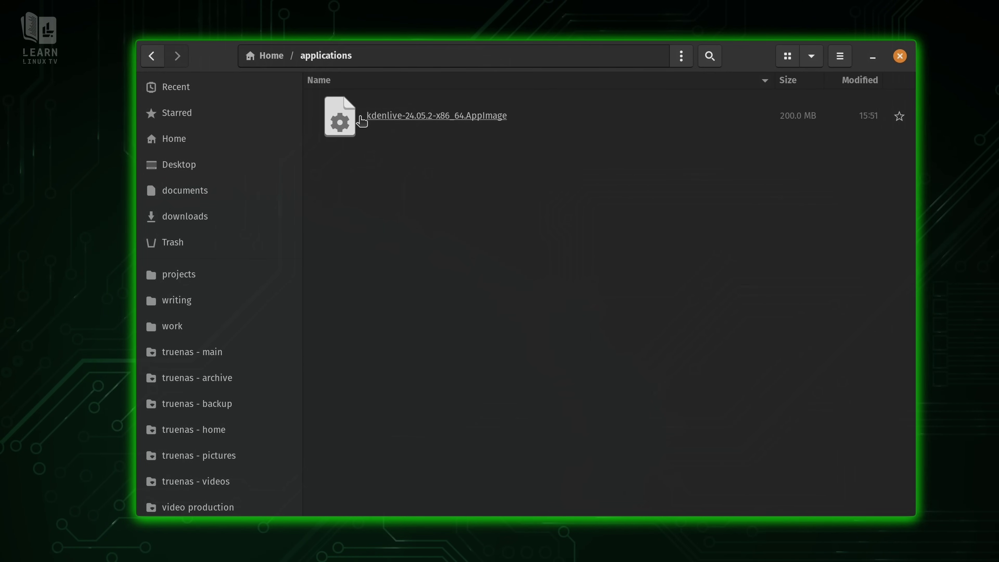
pyautogui.click(362, 122)
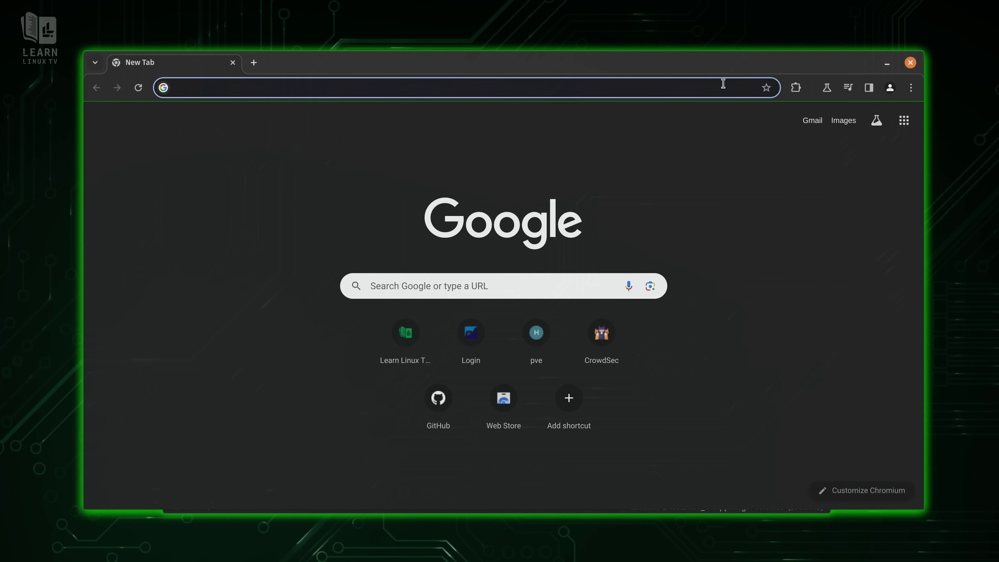
# Search the web for 'bitwarden' from the address bar
pyautogui.click(723, 83)
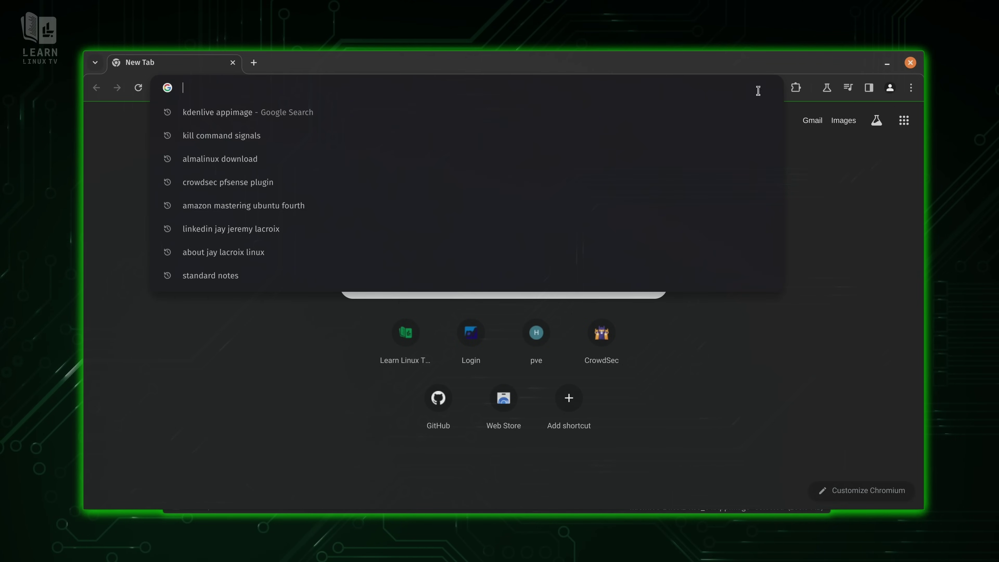
pyautogui.write('bitwarden')
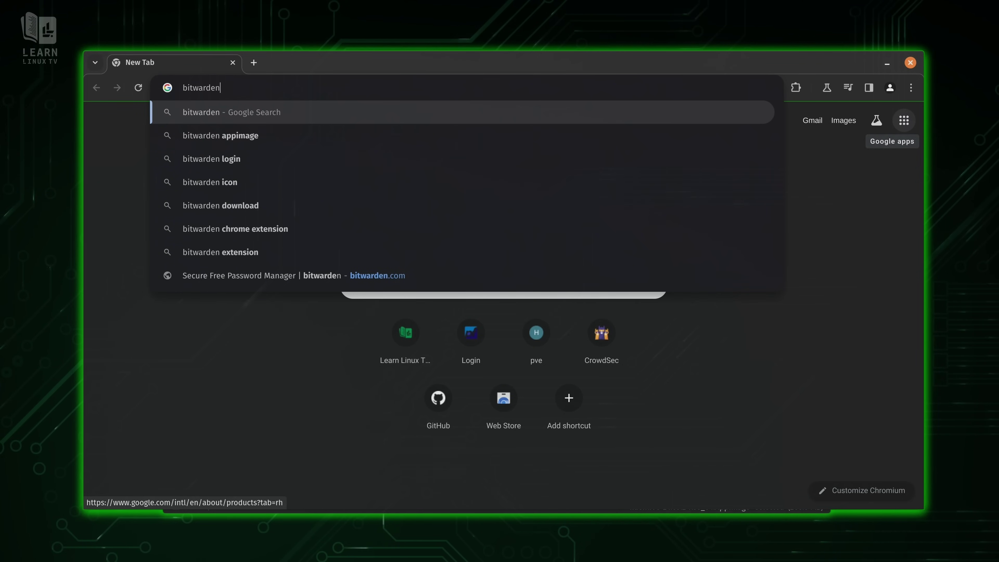
pyautogui.press('Return')
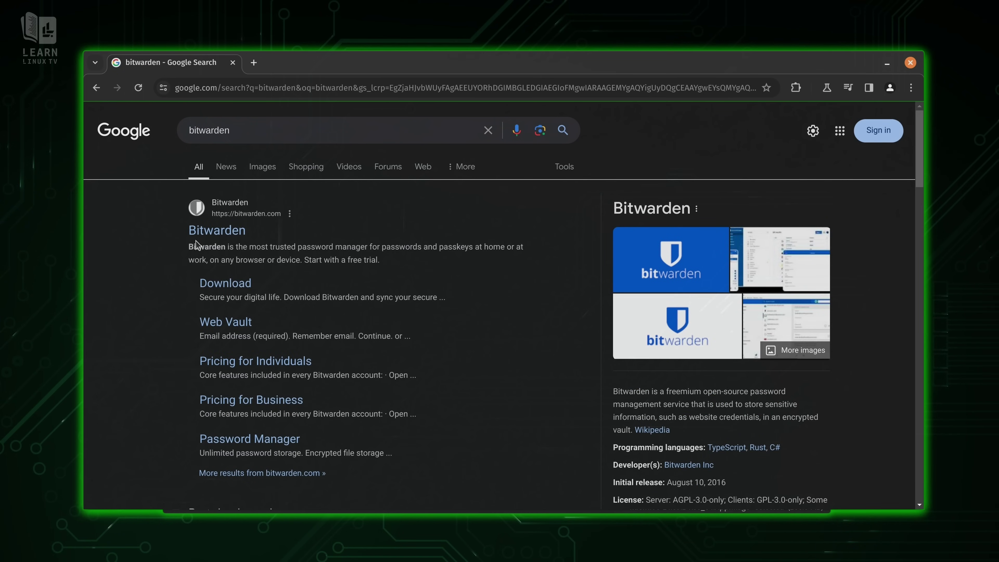
# Download the Linux desktop Bitwarden-2024.7.1-x86_64.AppImage from bitwarden.com and confirm it in downloads
pyautogui.click(199, 232)
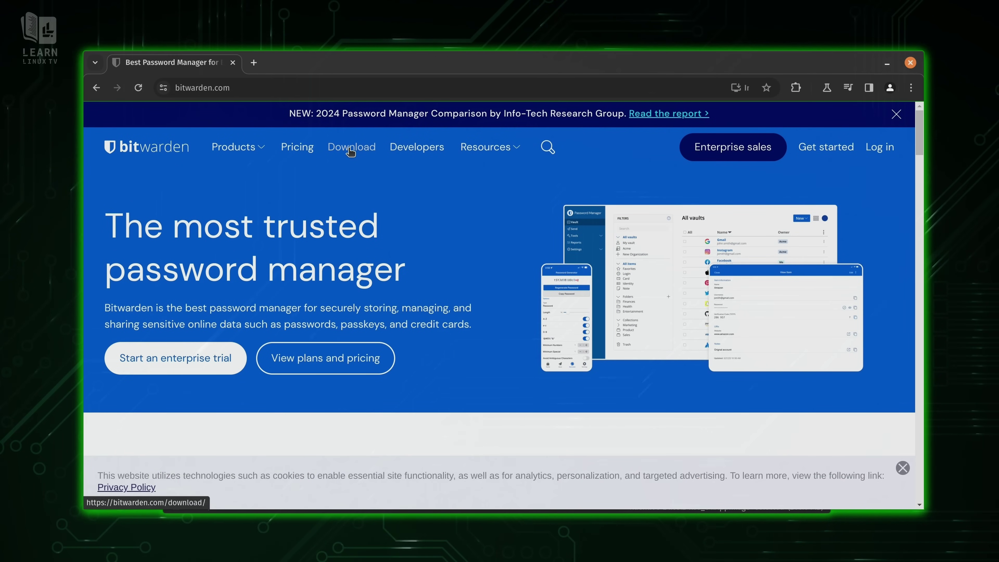
pyautogui.click(350, 148)
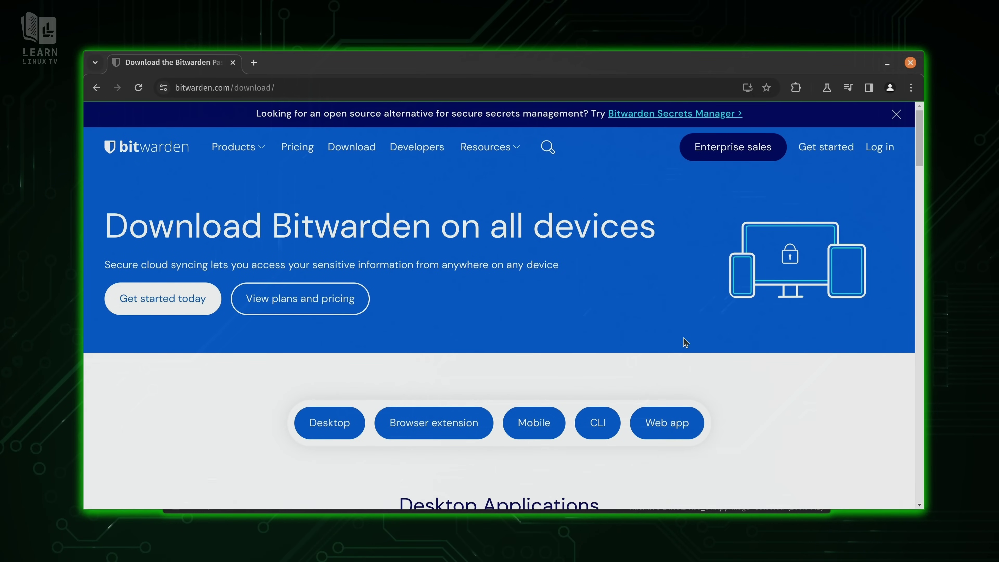
pyautogui.scroll(-5, 684, 339)
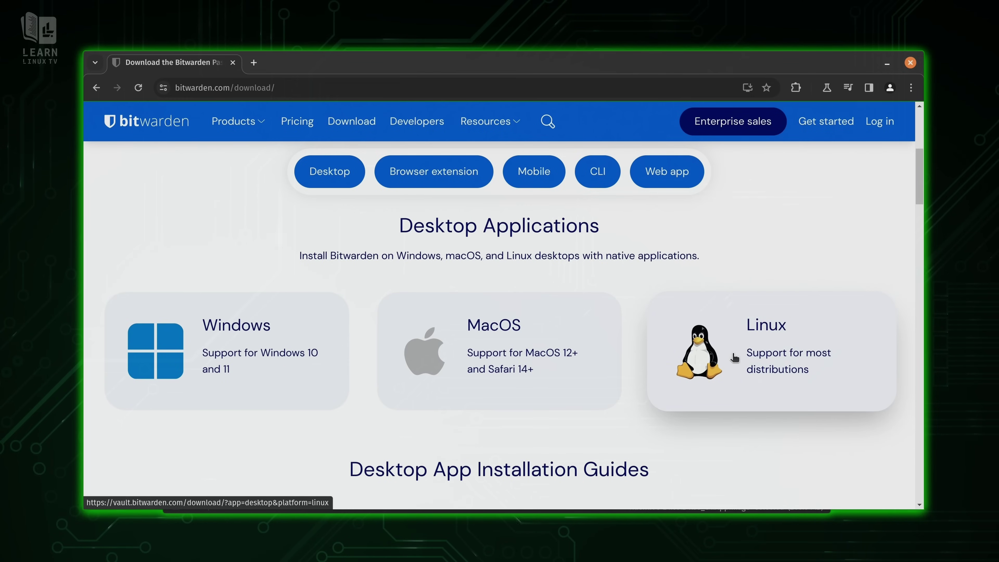
pyautogui.click(775, 345)
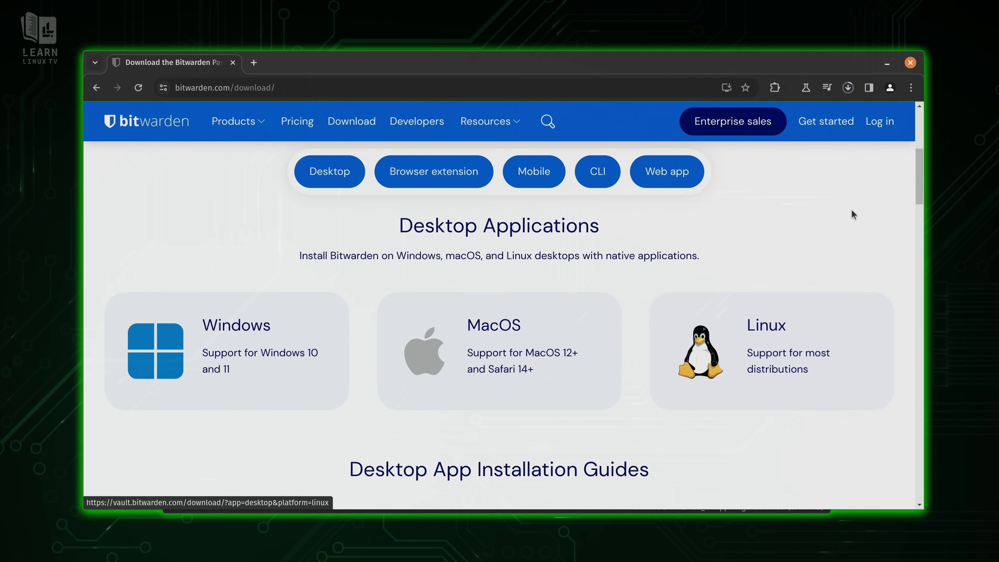
pyautogui.click(845, 90)
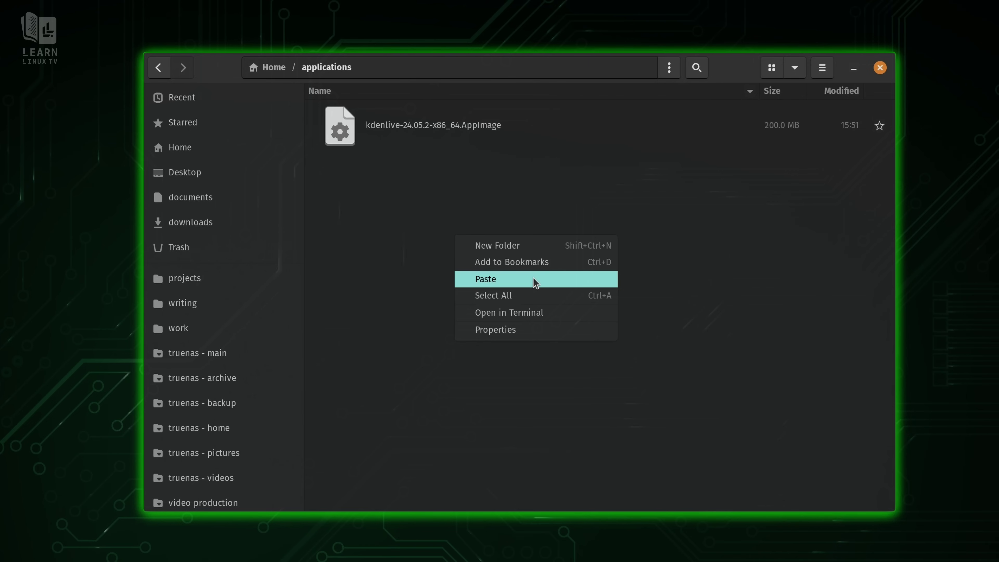
# Paste Bitwarden-2024.7.1-x86_64.AppImage into applications and tick 'Allow executing file as program' for it
pyautogui.click(536, 282)
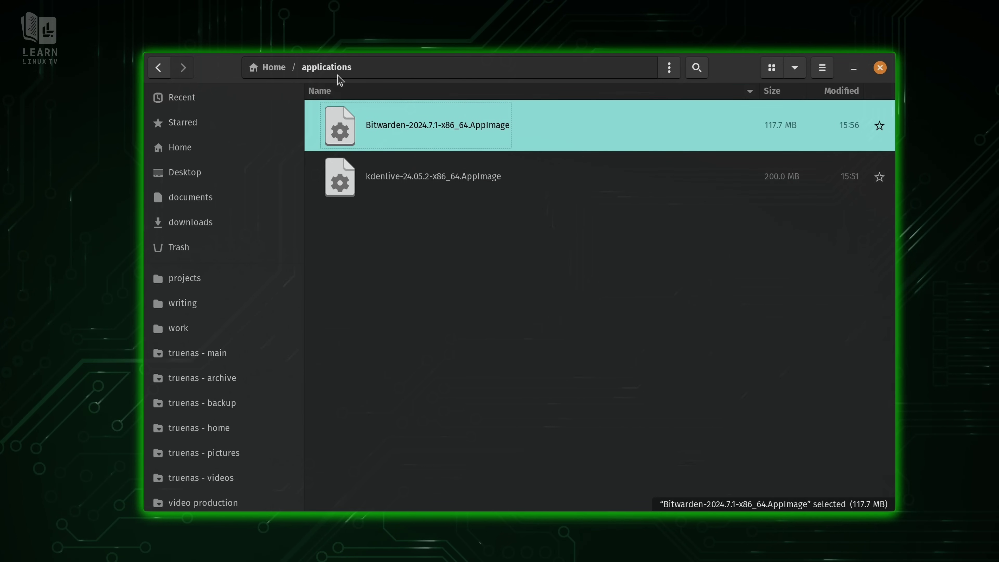
pyautogui.click(494, 288)
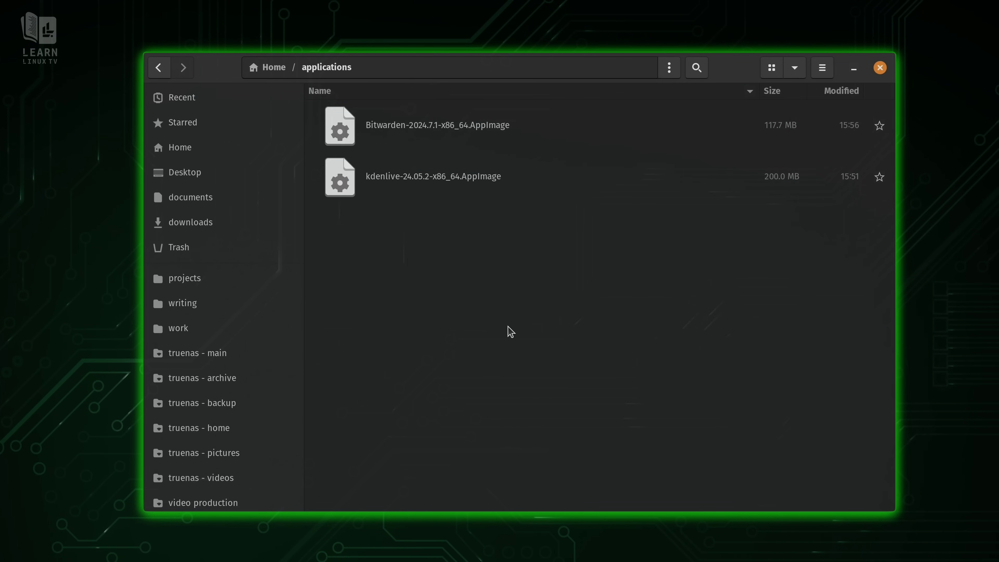
pyautogui.rightClick(484, 129)
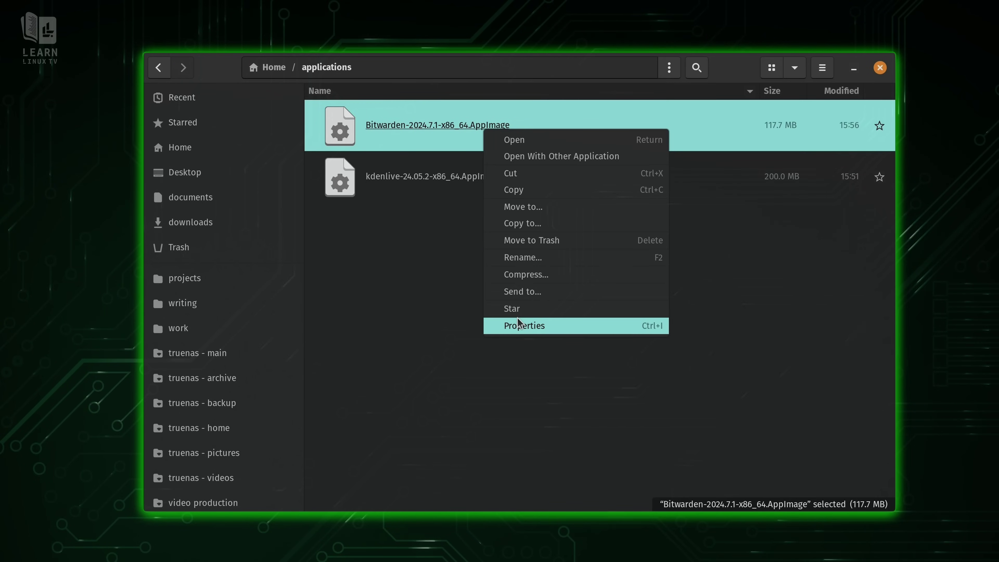
pyautogui.click(520, 326)
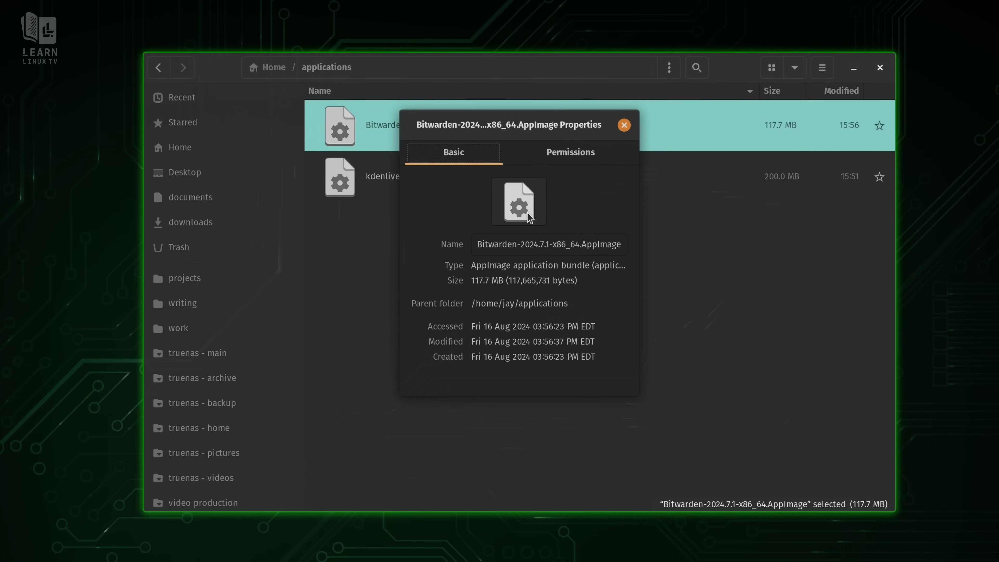
pyautogui.click(565, 152)
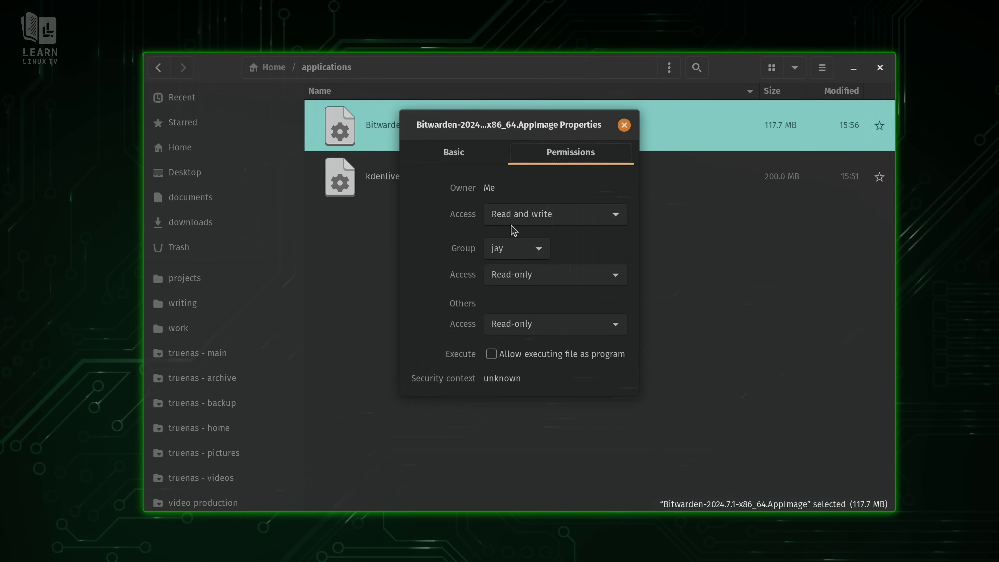
pyautogui.click(491, 356)
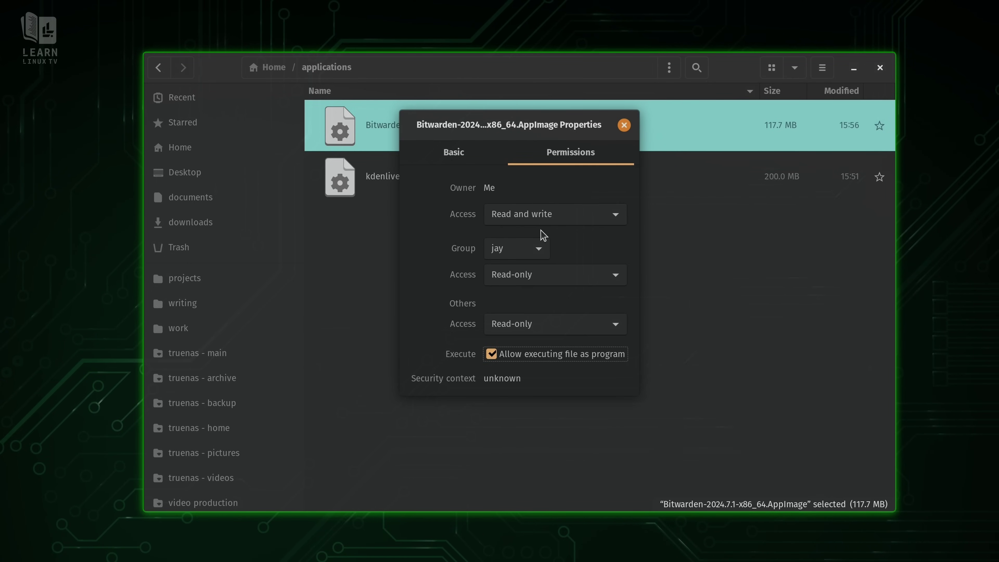
pyautogui.click(624, 125)
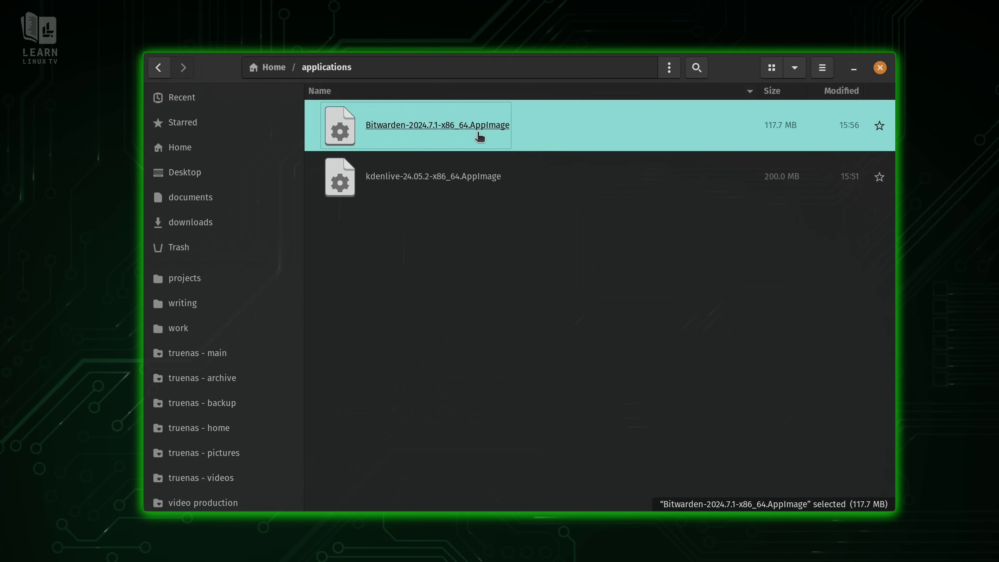
# Launch Bitwarden from its AppImage in the applications folder
pyautogui.click(516, 127)
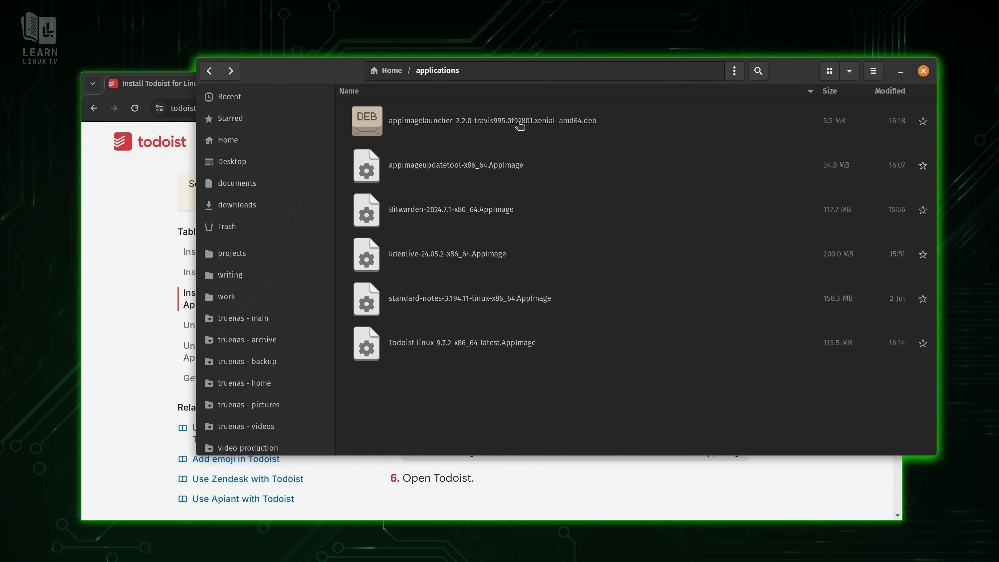
# Install the appimagelauncher_2.2.0 .deb package in Eddy and close the installer
pyautogui.click(519, 123)
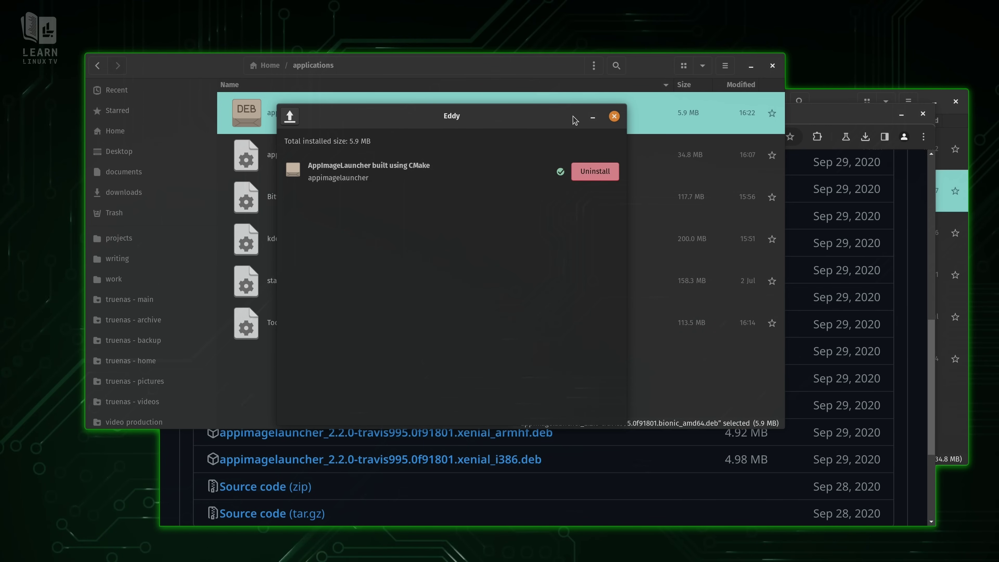
pyautogui.click(613, 117)
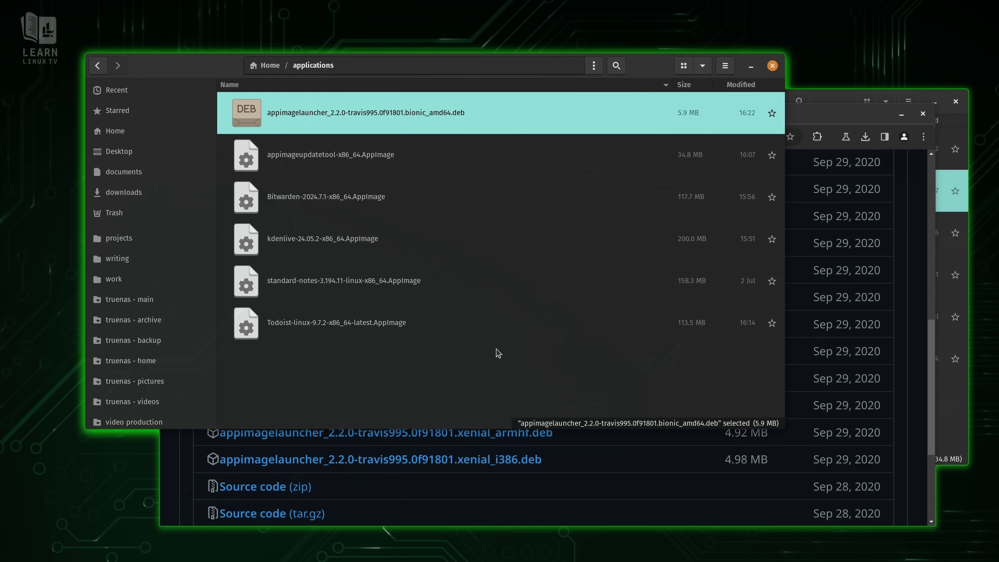
# Run the Kdenlive AppImage, accept AppImageLauncher's first-run settings, and choose Integrate and run
pyautogui.doubleClick(361, 242)
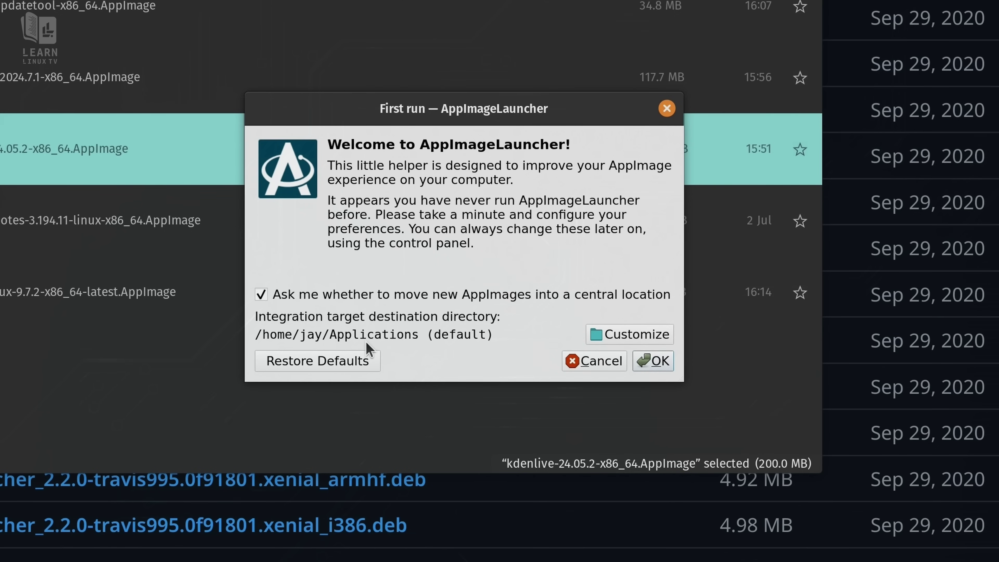
pyautogui.click(652, 360)
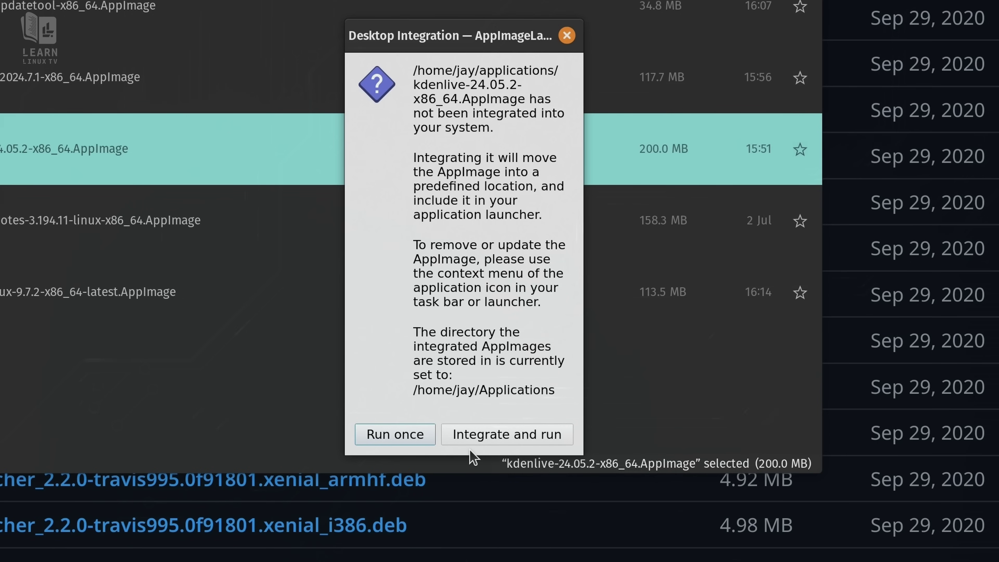
pyautogui.click(496, 436)
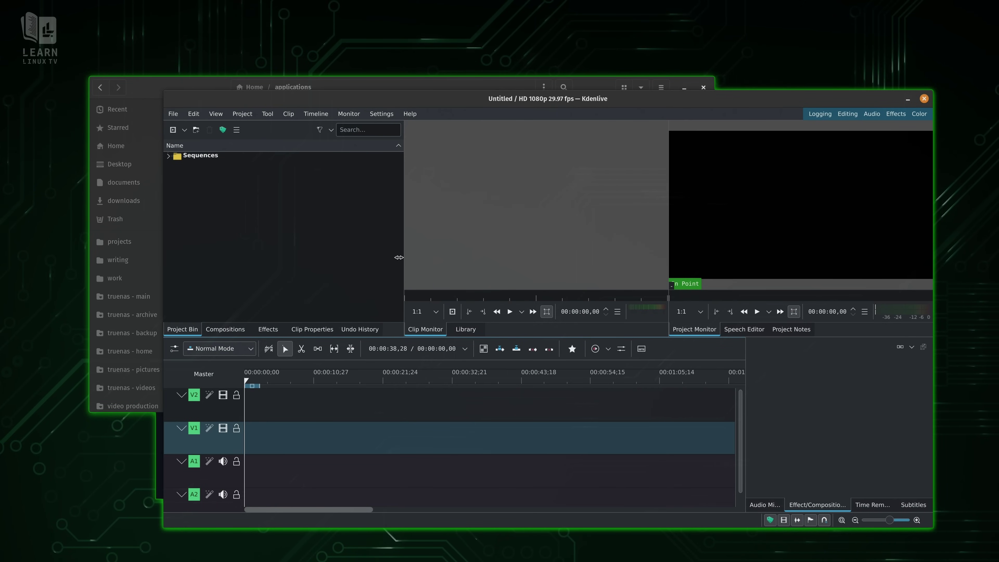
# Search the application launcher for 'kden' to find the integrated Kdenlive
pyautogui.press('super')
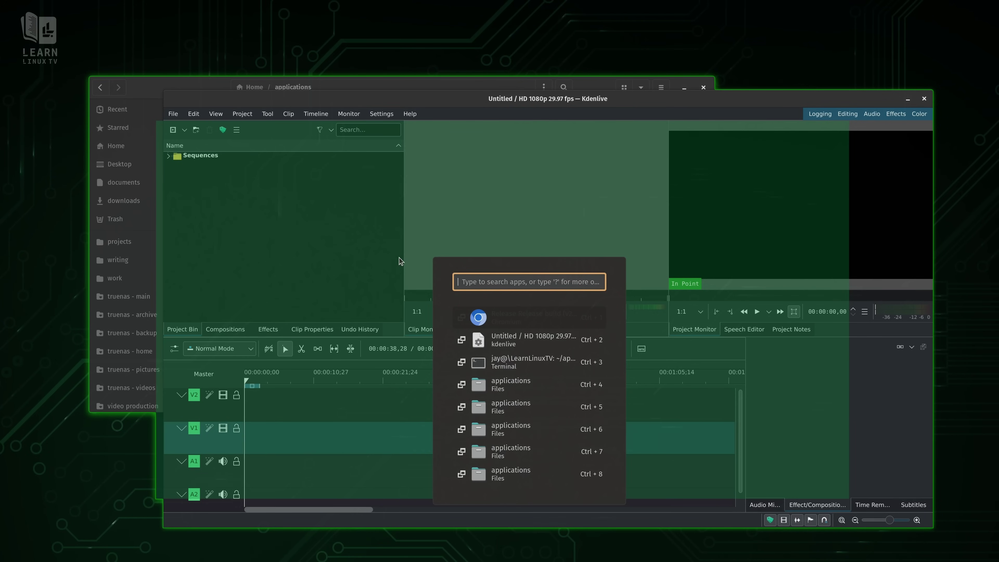
pyautogui.write('kden')
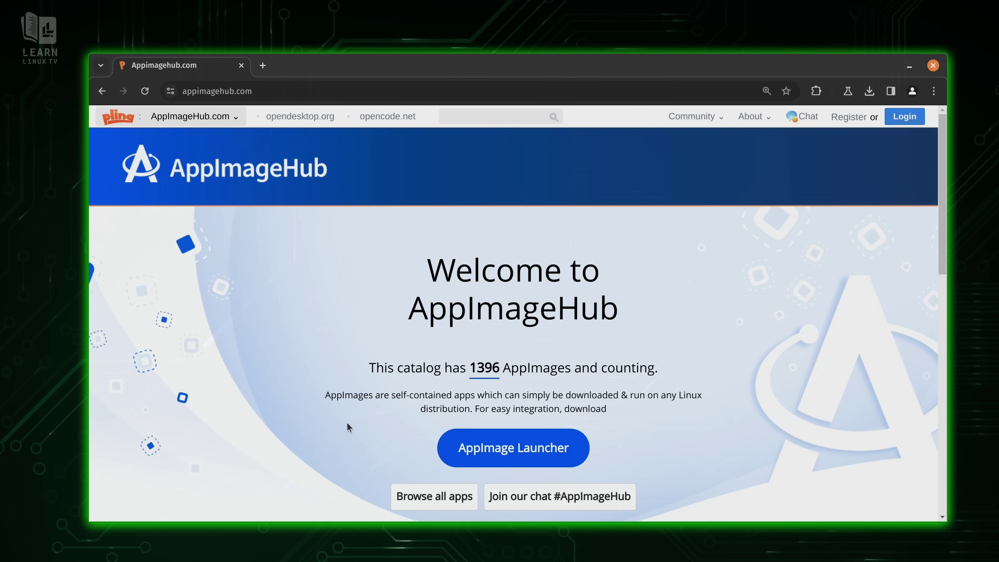
# Open AppImageHub's 'Browse all apps' page and scroll through the latest AppImages, such as SimpleX Chat and Transformice
pyautogui.click(460, 502)
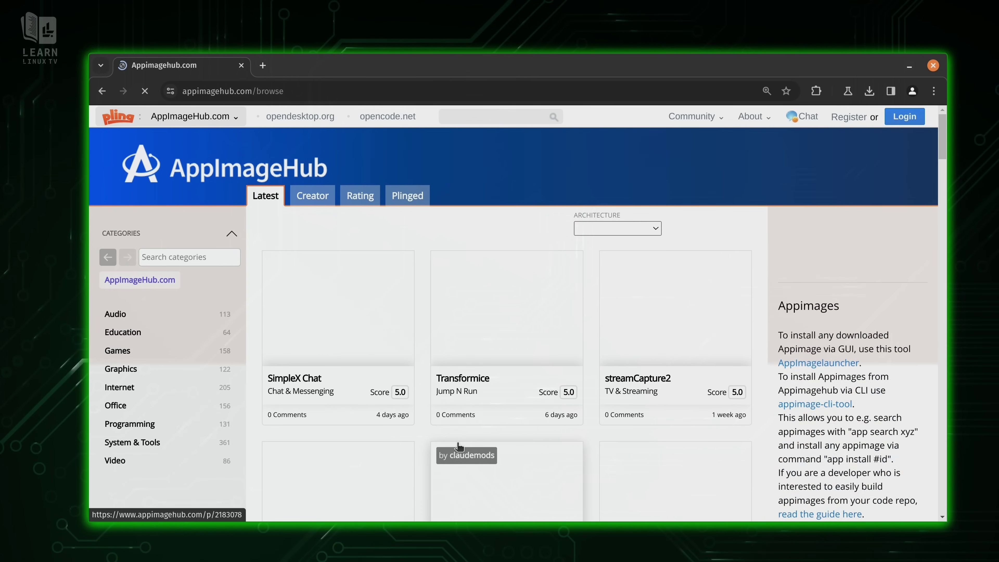
pyautogui.scroll(-6, 459, 447)
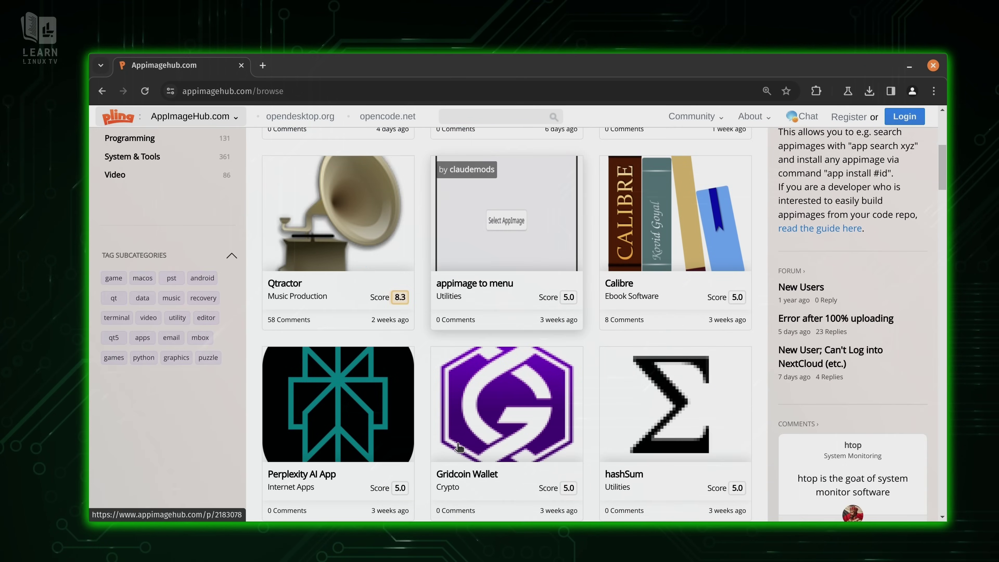
pyautogui.scroll(-15, 459, 446)
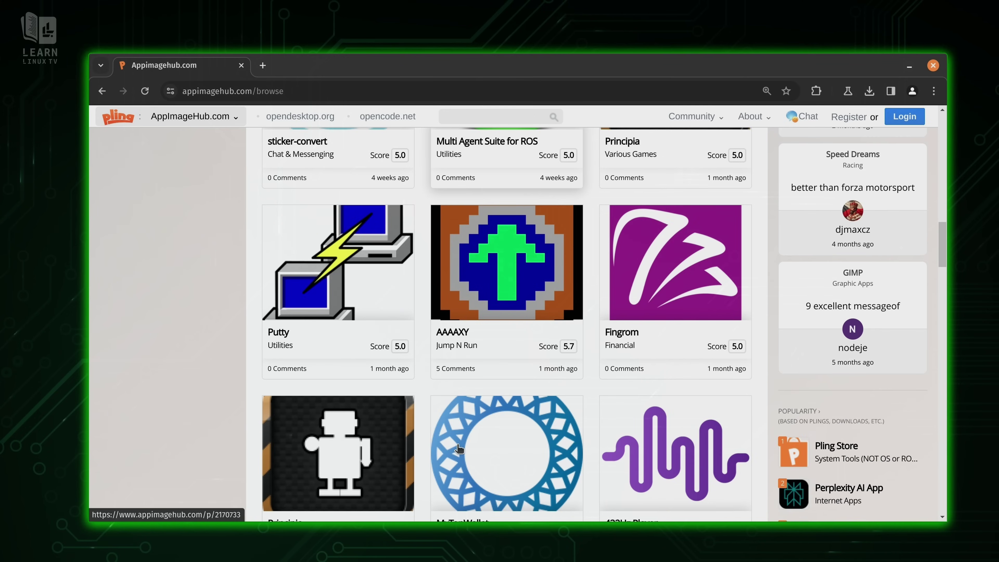
pyautogui.scroll(-8, 459, 448)
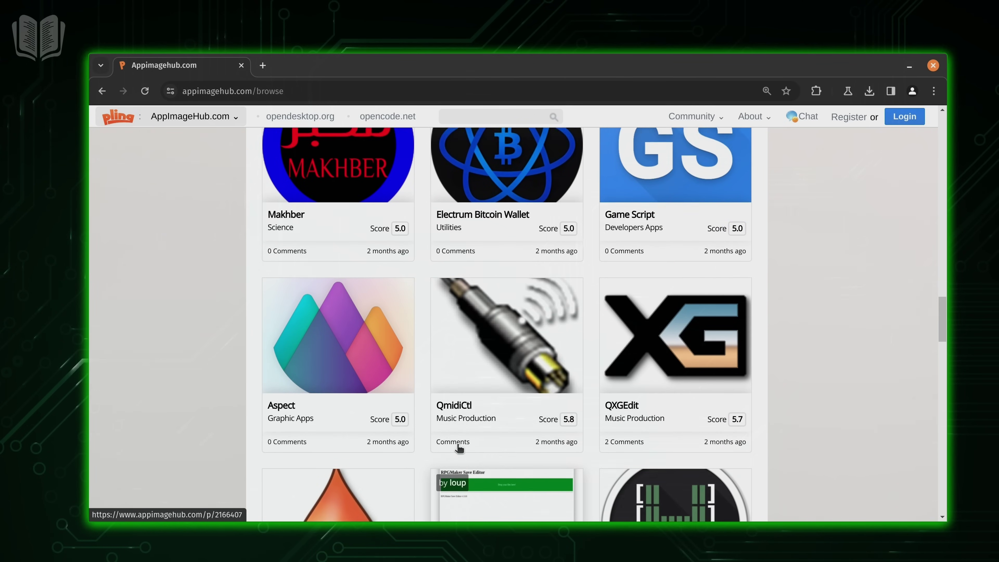
pyautogui.scroll(8, 459, 448)
pyautogui.scroll(12, 459, 447)
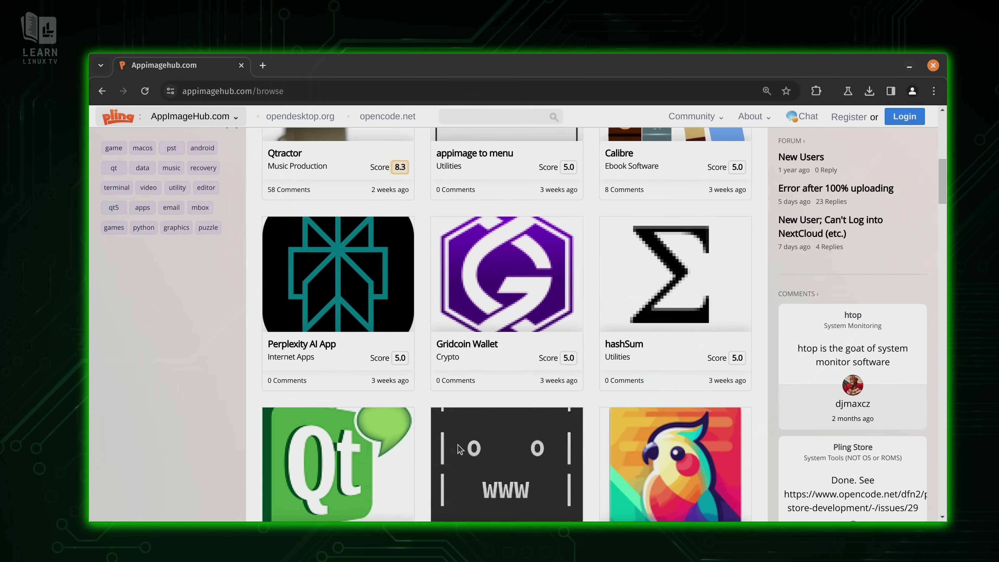
pyautogui.scroll(6, 458, 448)
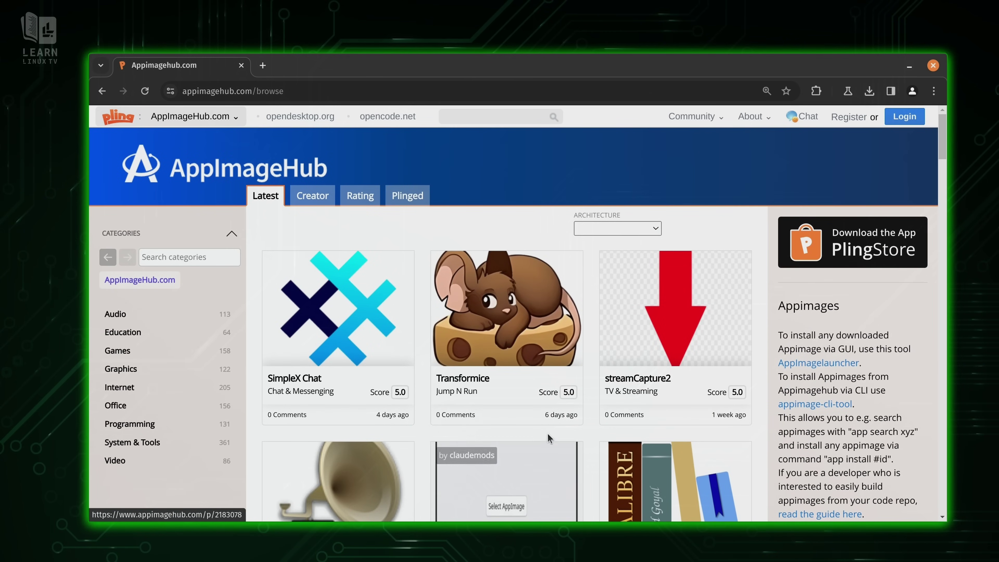